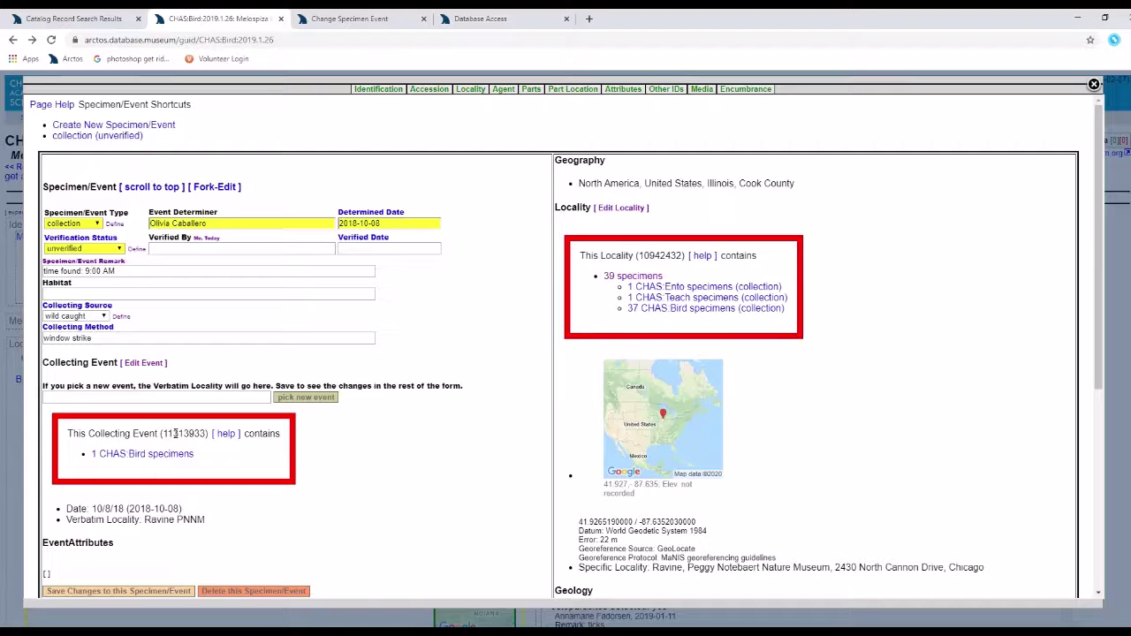
Step: Examine the collecting event and locality ID numbers in the specimen's event form, and reload the specimen record
{"action": "left_click_drag", "start_coordinate": [163, 434], "coordinate": [208, 434]}
{"action": "left_click_drag", "start_coordinate": [638, 255], "coordinate": [677, 255]}
{"action": "left_click", "coordinate": [51, 40]}
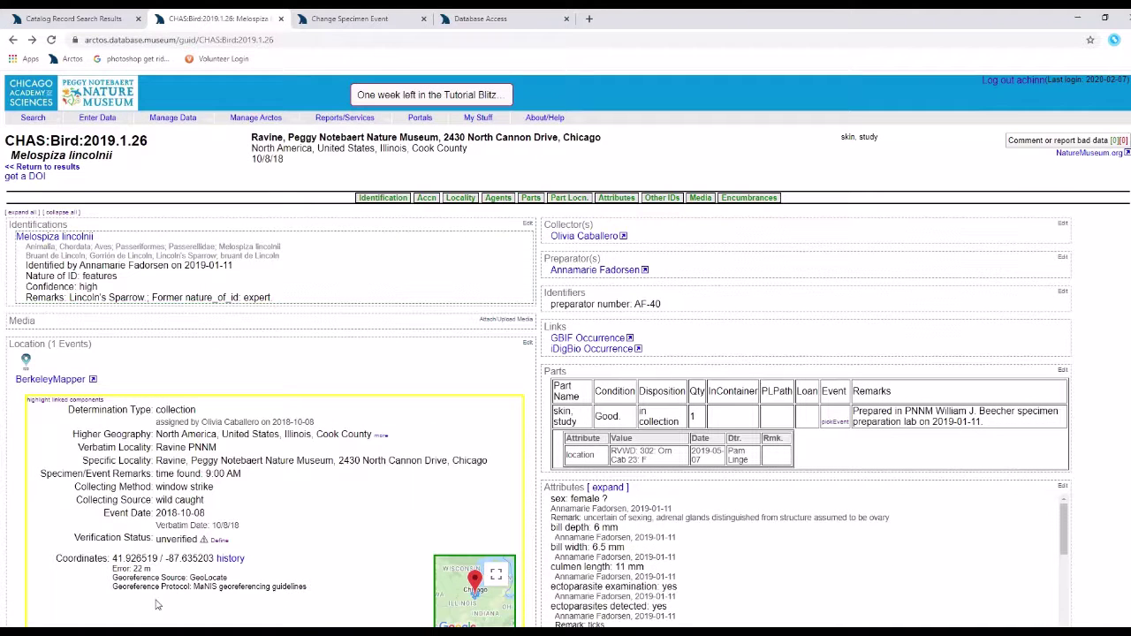
Step: Open the specimen's collecting event for editing from its location details
{"action": "left_click", "coordinate": [528, 345]}
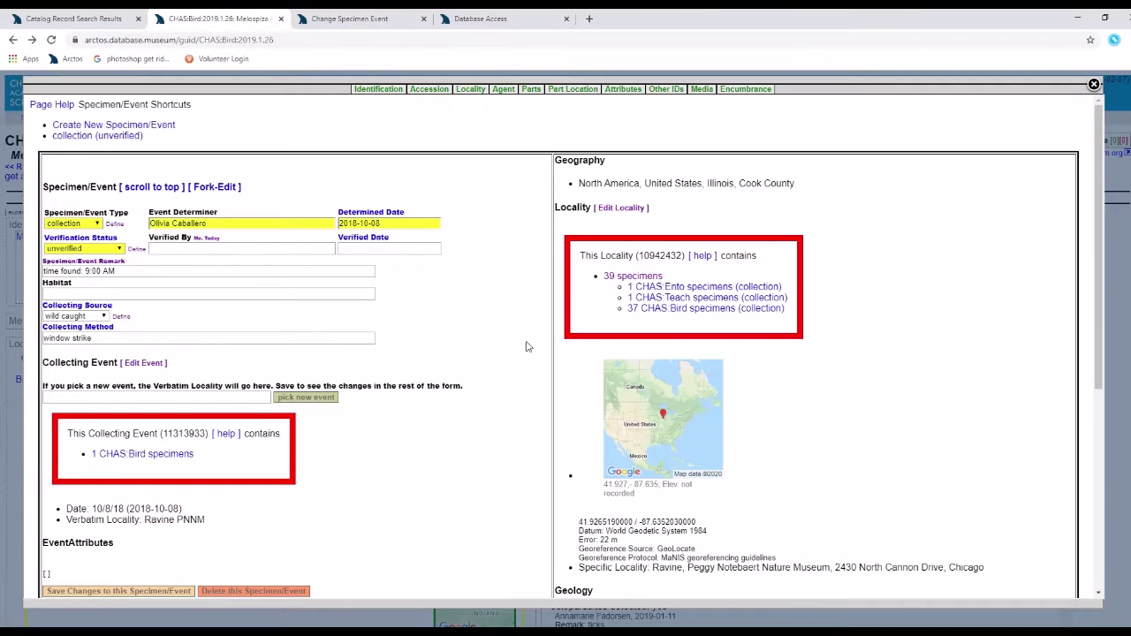
{"action": "left_click", "coordinate": [144, 363]}
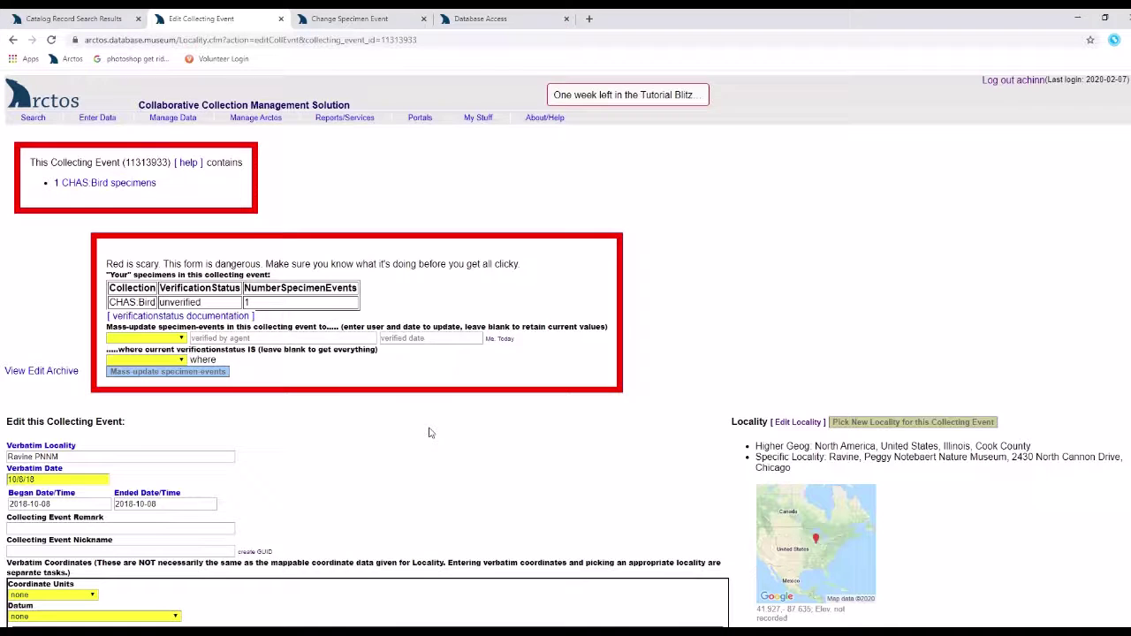
{"action": "scroll", "coordinate": [428, 433], "scroll_direction": "down", "scroll_amount": 1}
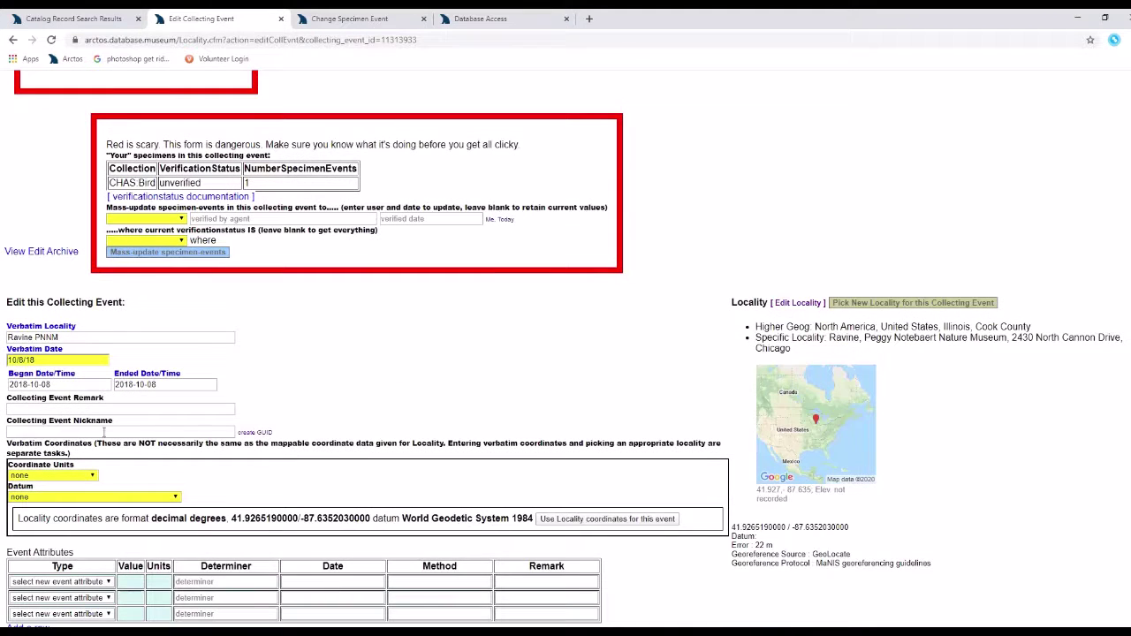
{"action": "left_click", "coordinate": [248, 434]}
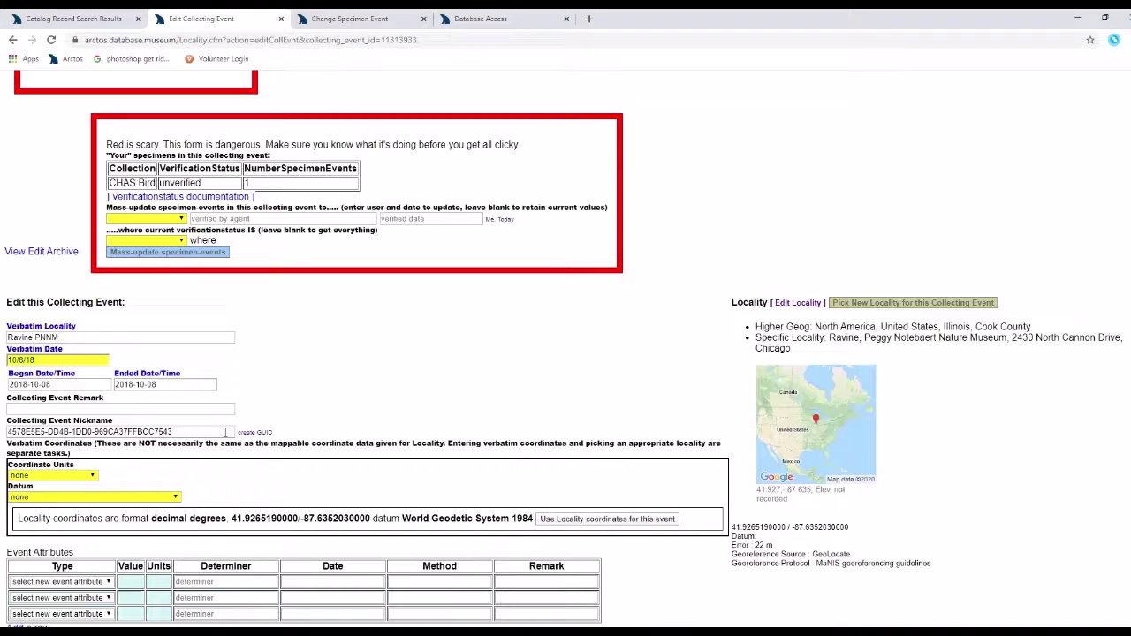
{"action": "left_click_drag", "start_coordinate": [225, 432], "coordinate": [4, 422]}
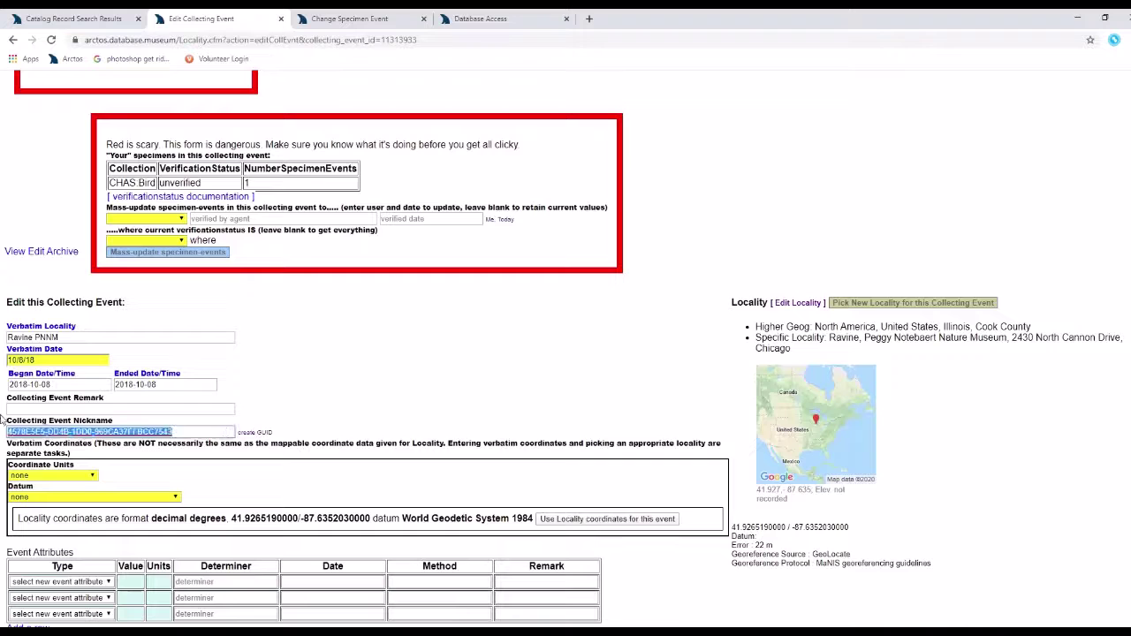
{"action": "key", "text": "BackSpace"}
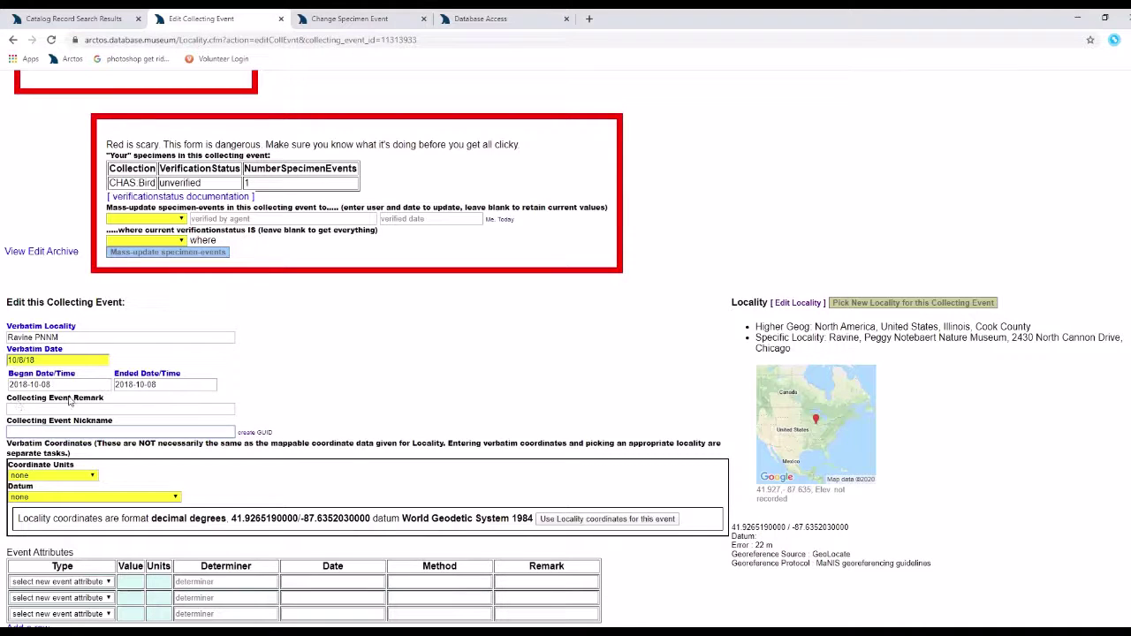
Step: Generate a GUID as the Collecting Event Nickname and save the collecting event
{"action": "left_click", "coordinate": [261, 432]}
{"action": "scroll", "coordinate": [327, 477], "scroll_direction": "down", "scroll_amount": 1}
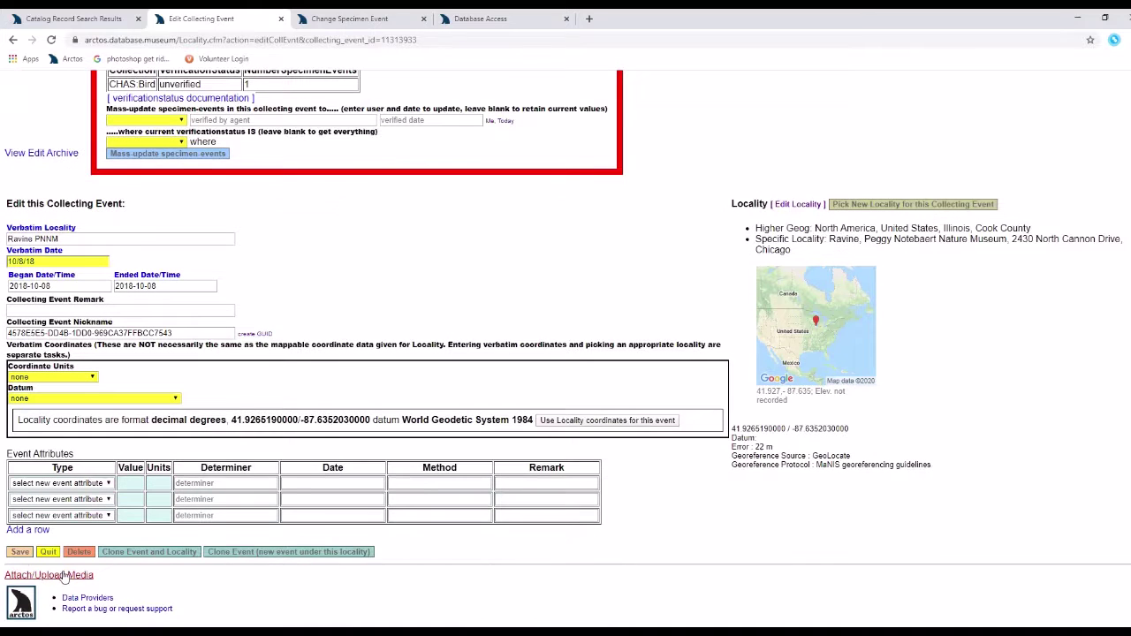
{"action": "left_click", "coordinate": [20, 555]}
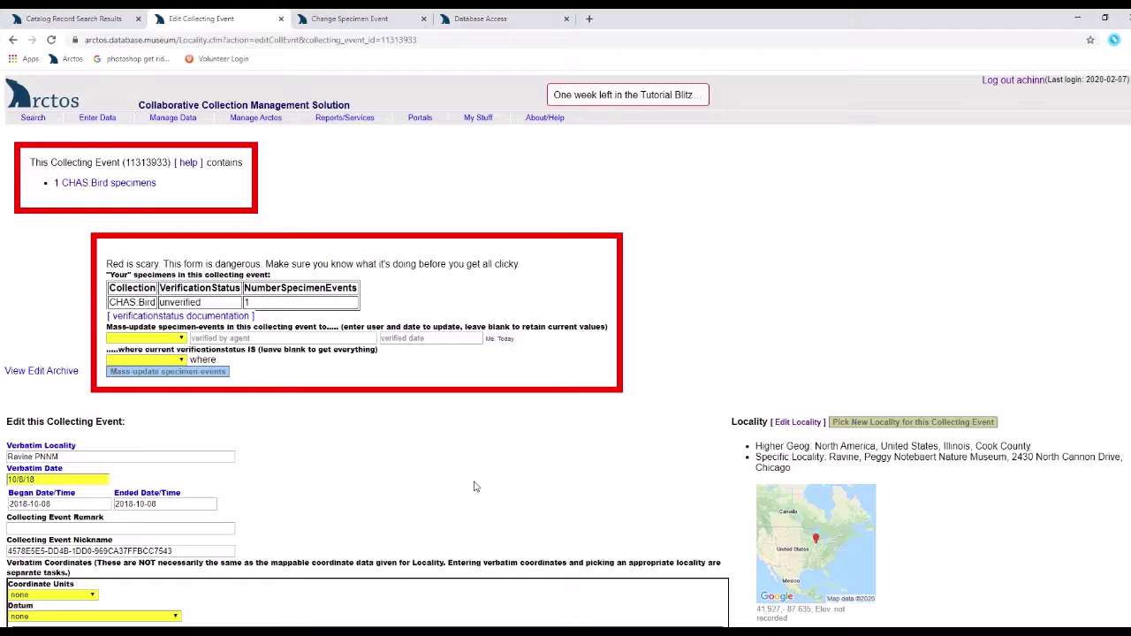
Step: Open the collecting event's locality for editing
{"action": "left_click", "coordinate": [784, 424]}
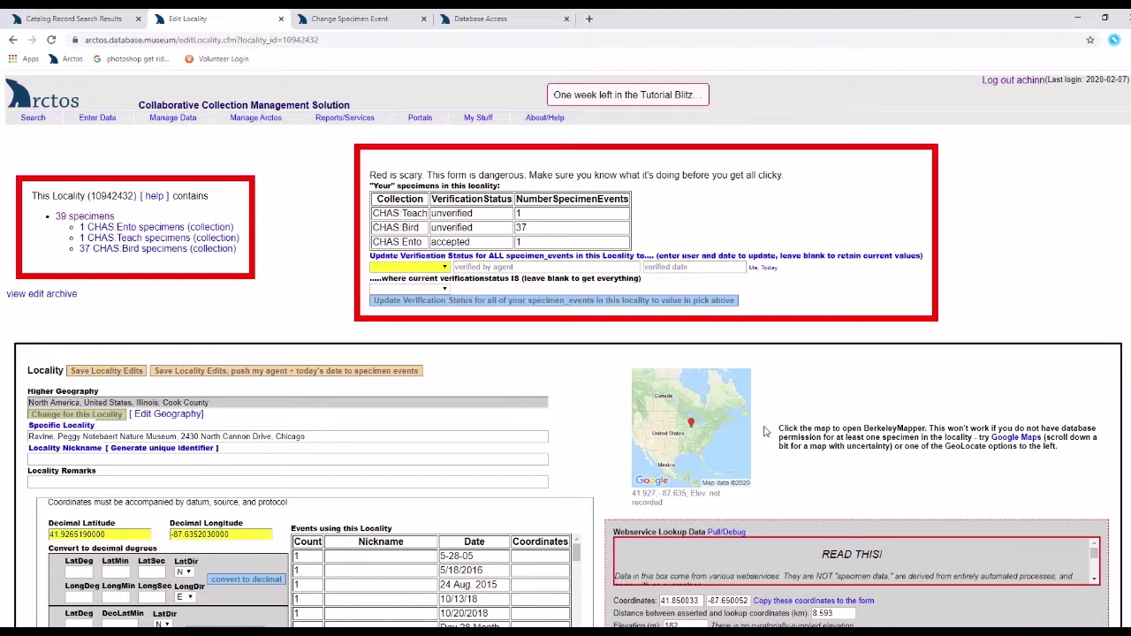
{"action": "scroll", "coordinate": [623, 464], "scroll_direction": "down", "scroll_amount": 1}
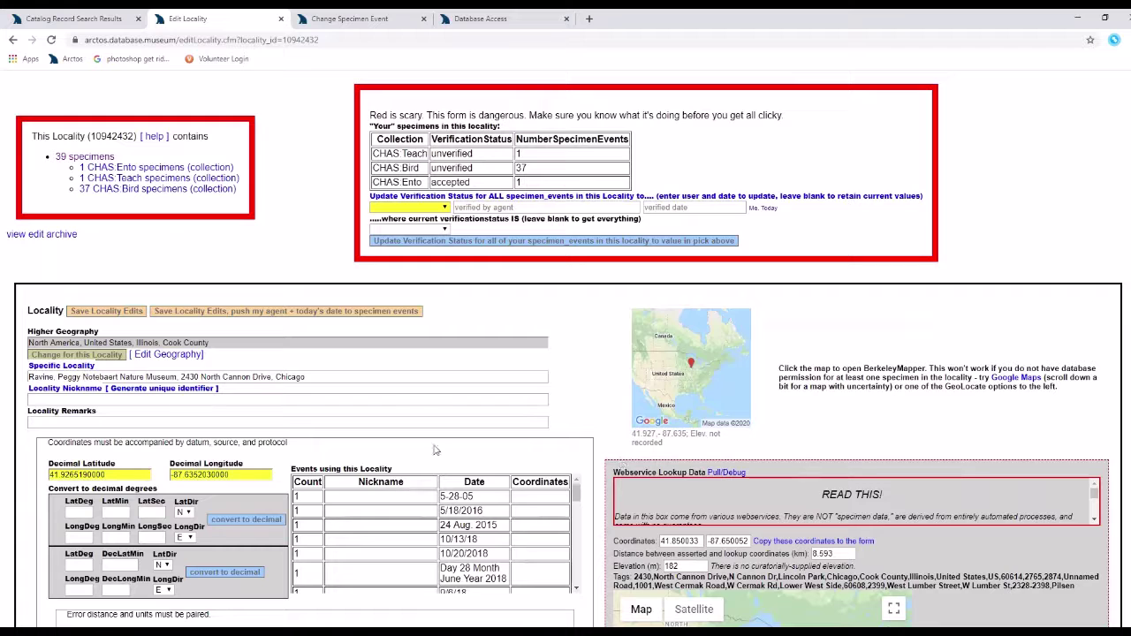
{"action": "left_click", "coordinate": [133, 391]}
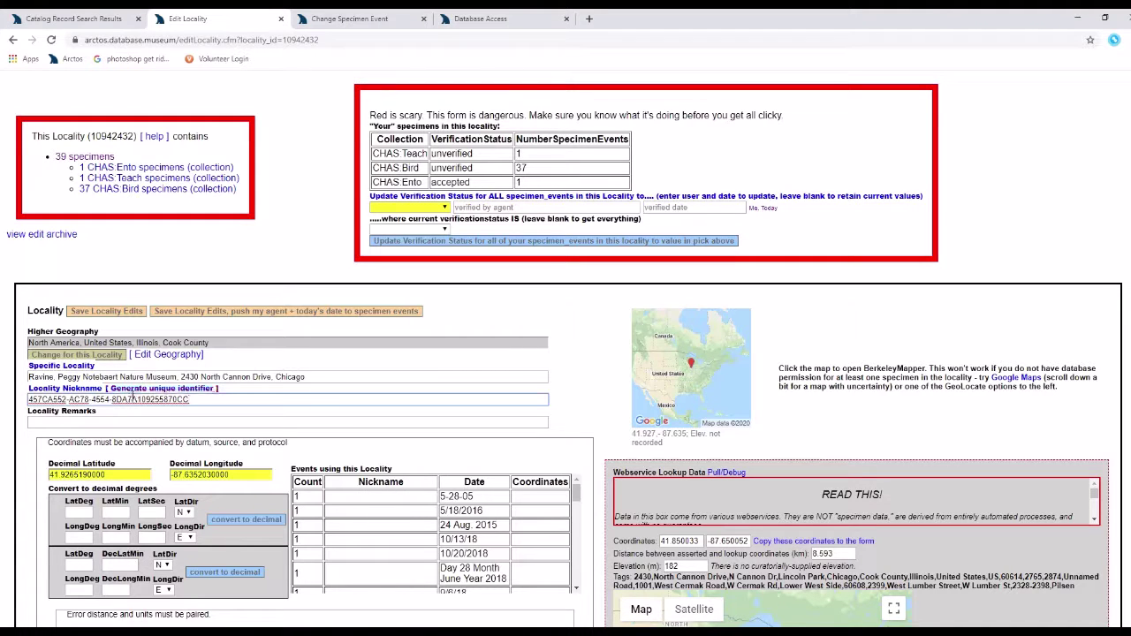
{"action": "left_click_drag", "start_coordinate": [210, 402], "coordinate": [5, 399]}
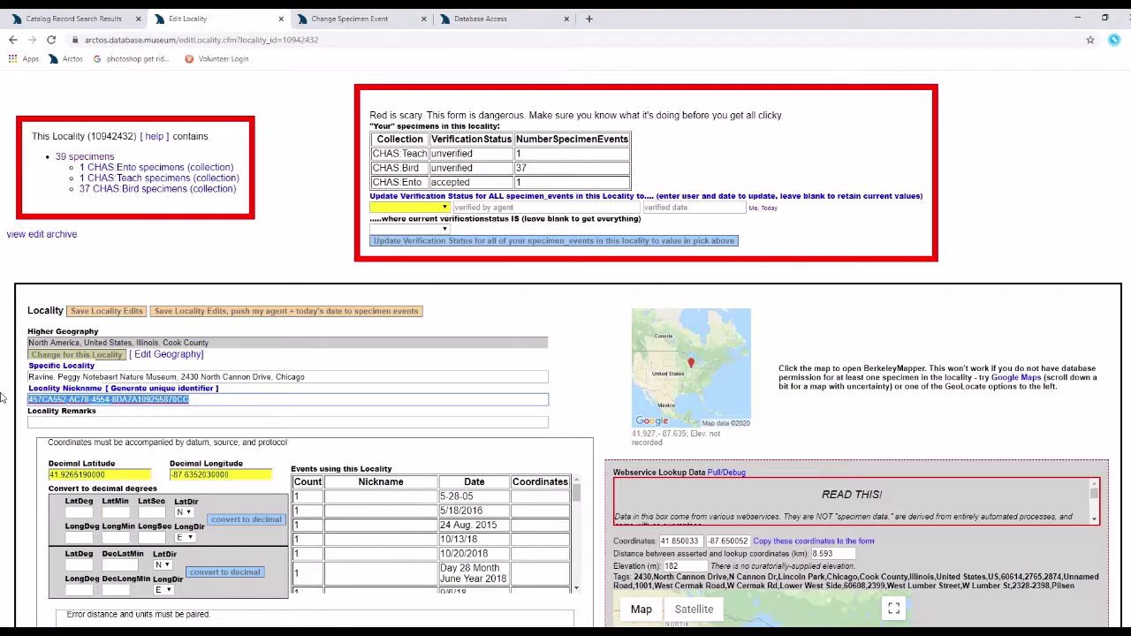
{"action": "key", "text": "BackSpace"}
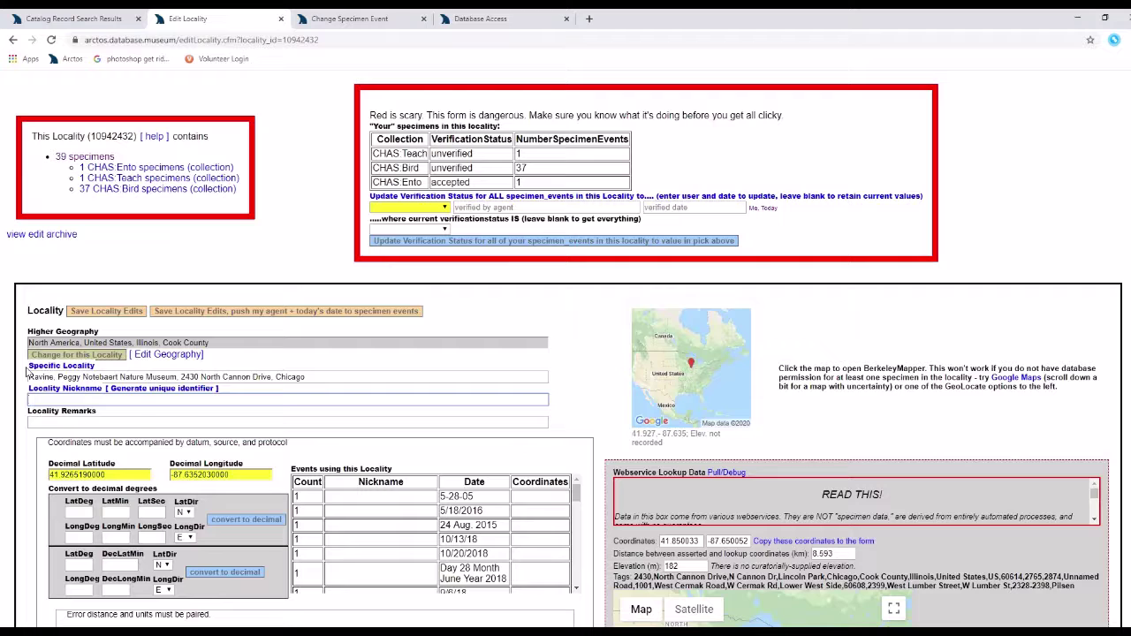
Step: Set the Locality Nickname to "PNNM, ravine" and save the locality edits
{"action": "type", "text": "P"}
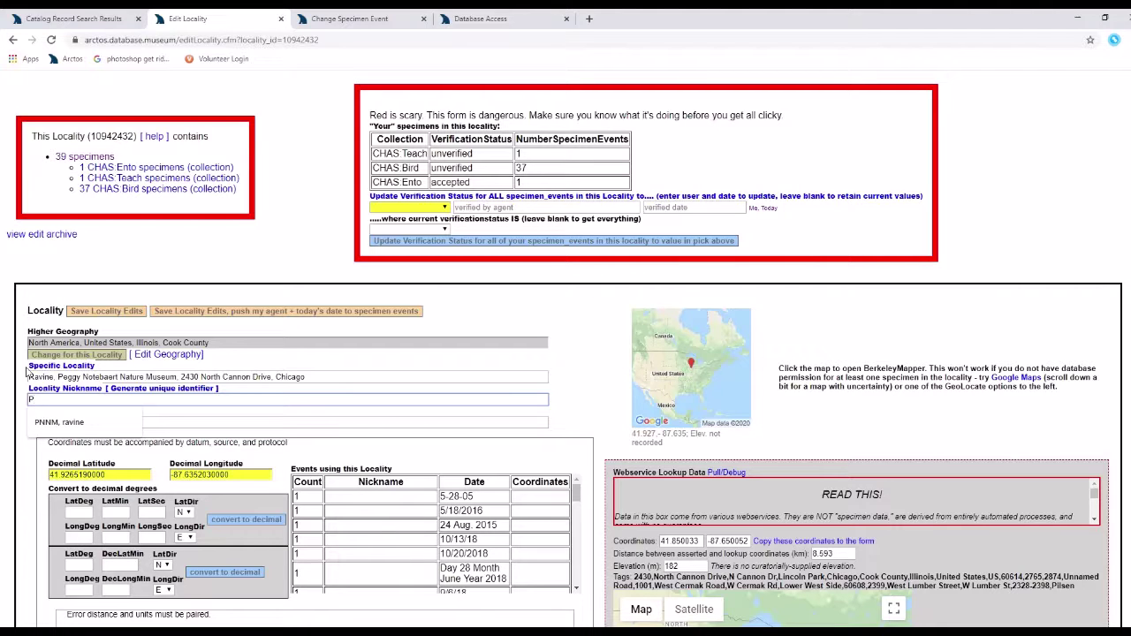
{"action": "left_click", "coordinate": [59, 424]}
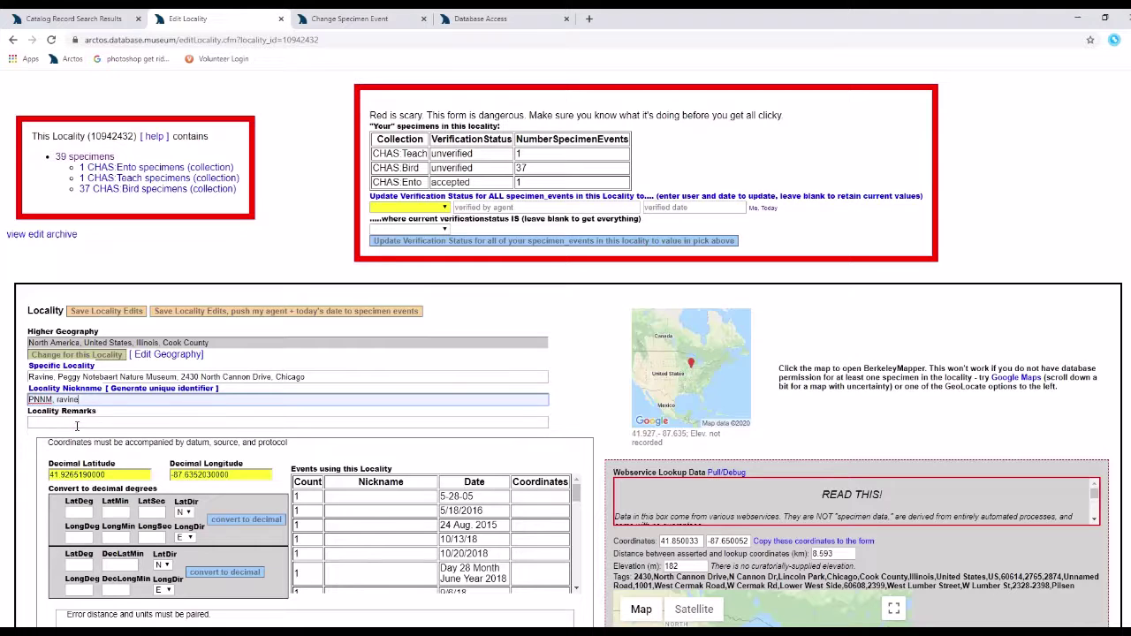
{"action": "left_click", "coordinate": [99, 315]}
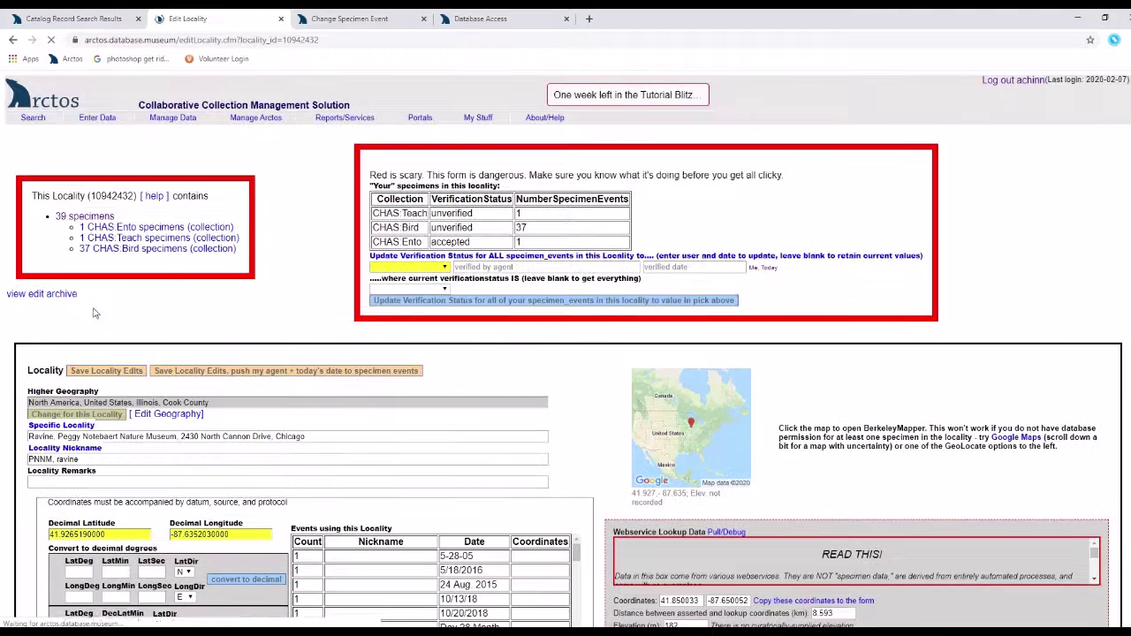
Step: Return to the specimen record, reload it, and check its event nickname and locality nickname
{"action": "left_click", "coordinate": [12, 40]}
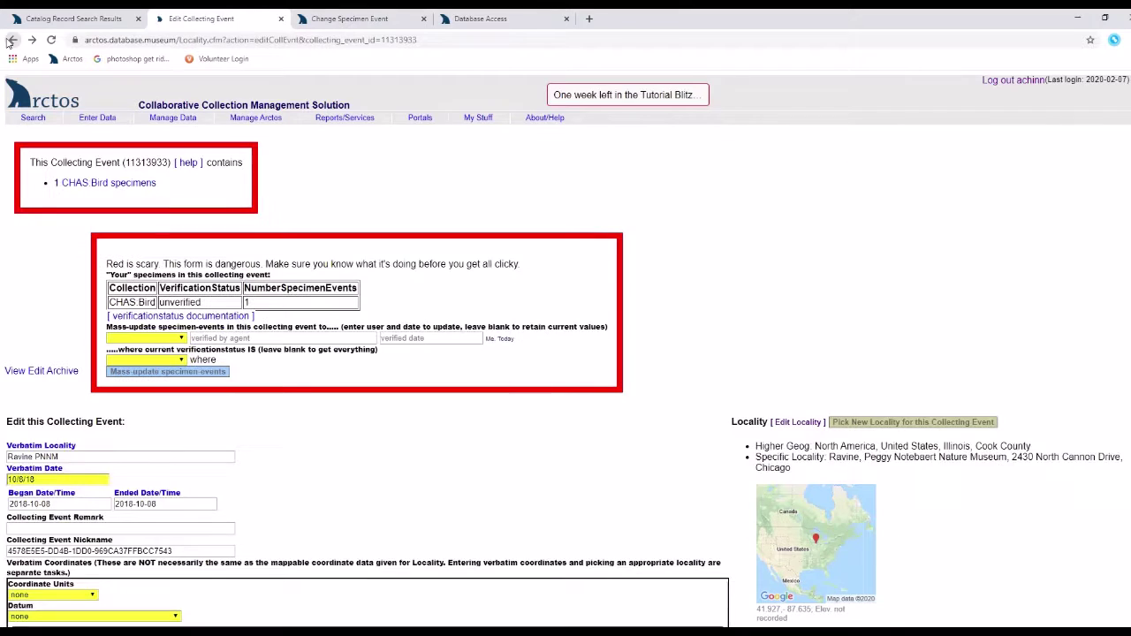
{"action": "left_click", "coordinate": [11, 40]}
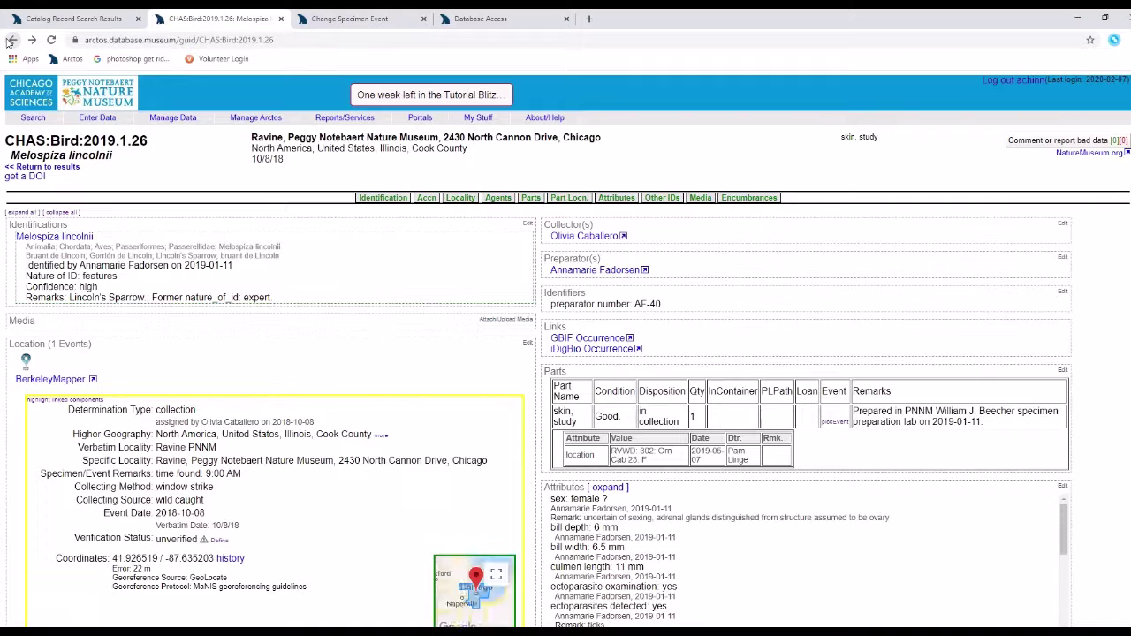
{"action": "left_click", "coordinate": [51, 40]}
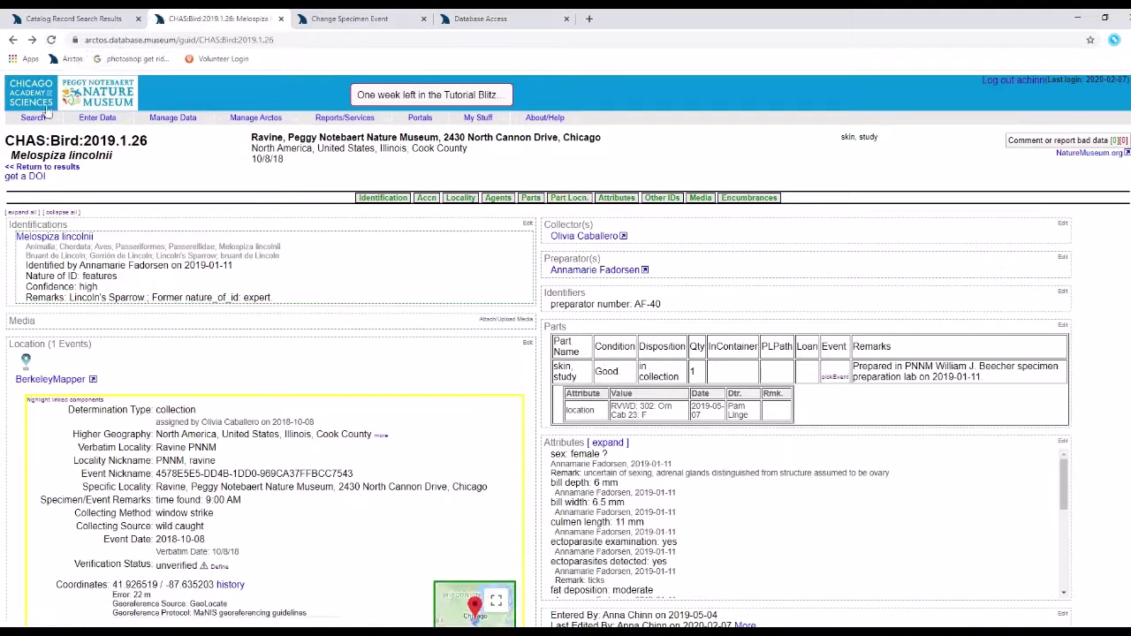
{"action": "left_click_drag", "start_coordinate": [83, 475], "coordinate": [355, 475]}
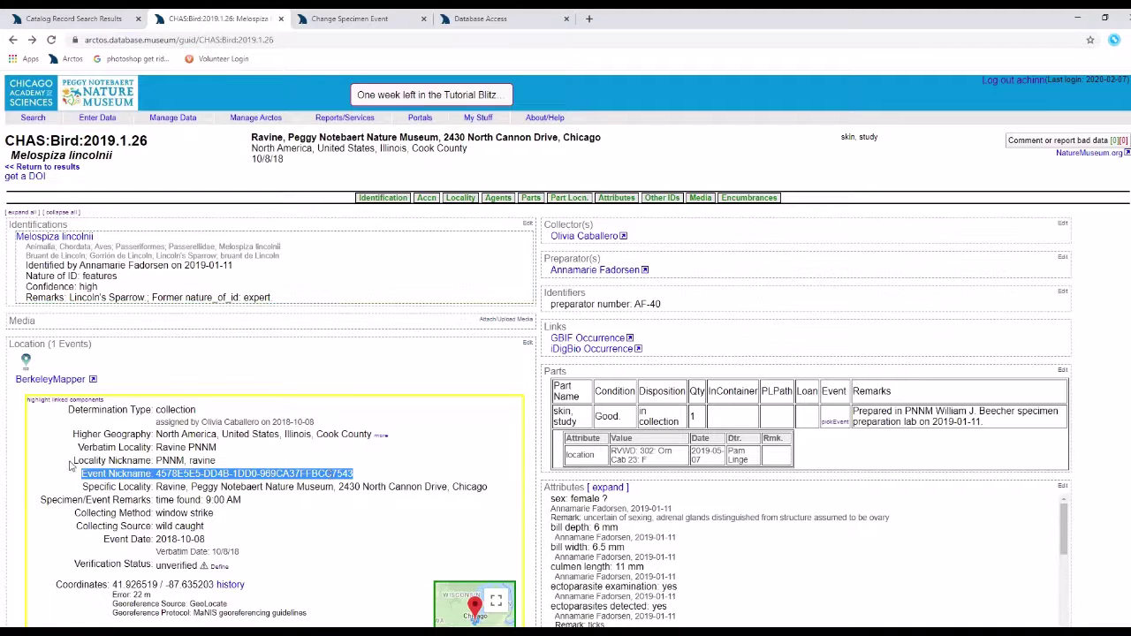
{"action": "left_click_drag", "start_coordinate": [76, 461], "coordinate": [225, 462]}
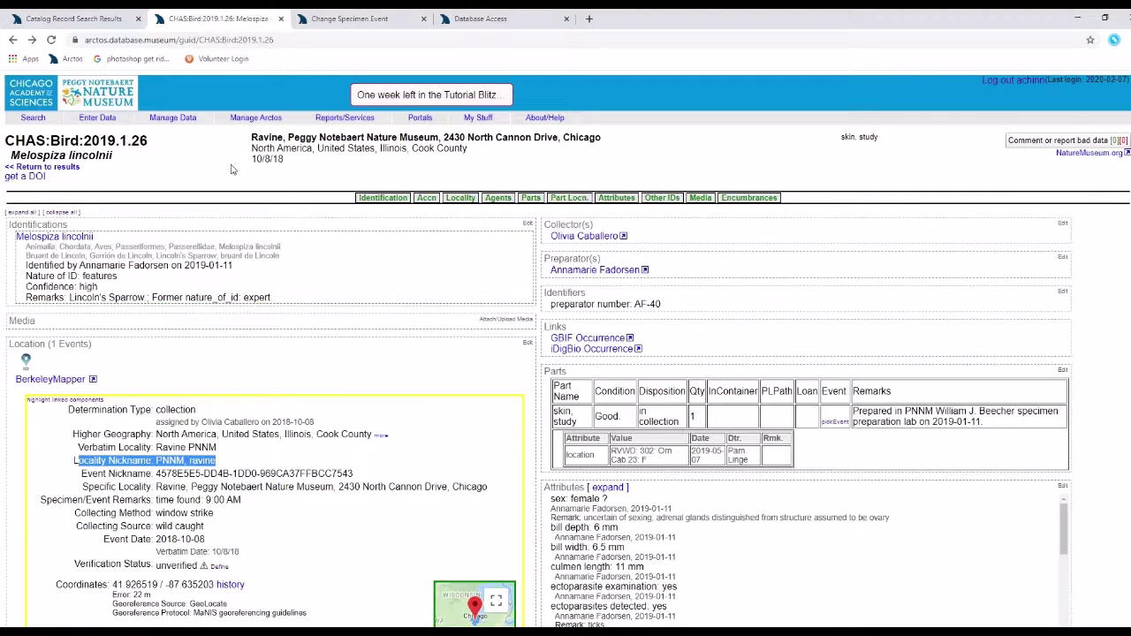
Step: Find the locality with the nickname "PNNM, ravine" and open the matching locality for editing
{"action": "mouse_move", "coordinate": [173, 119]}
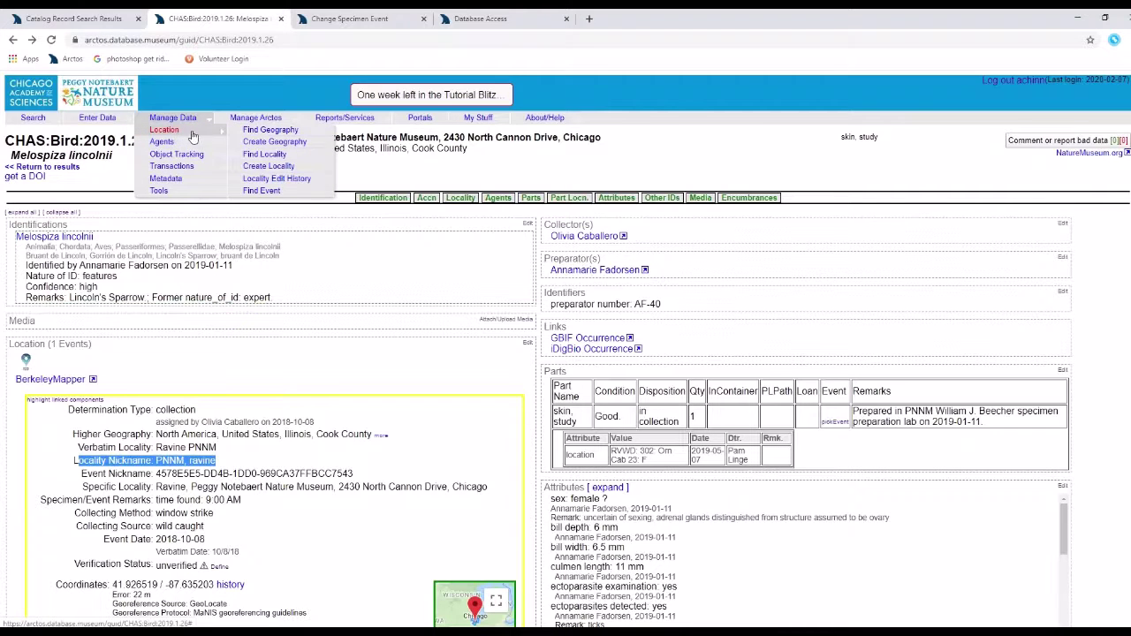
{"action": "left_click", "coordinate": [255, 156]}
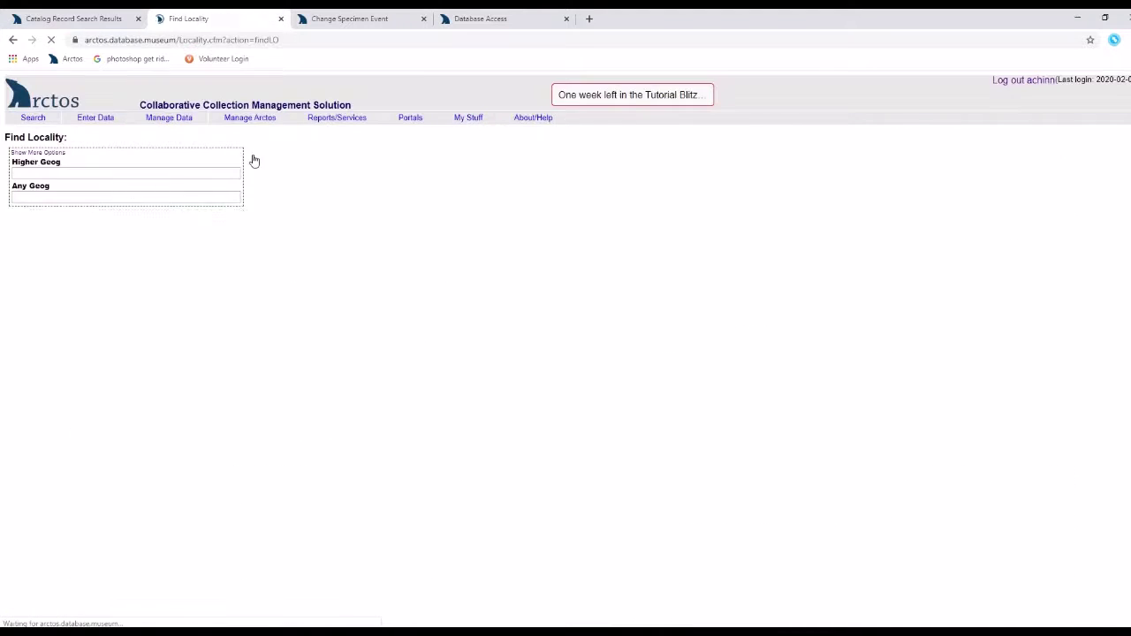
{"action": "scroll", "coordinate": [149, 556], "scroll_direction": "down", "scroll_amount": 2}
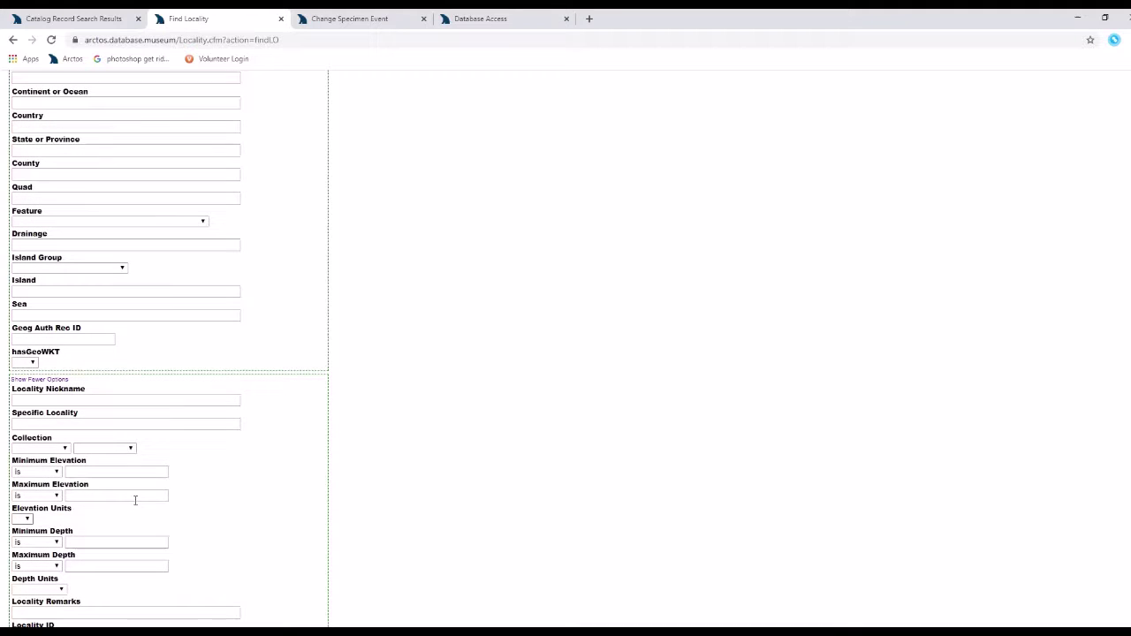
{"action": "left_click", "coordinate": [65, 402]}
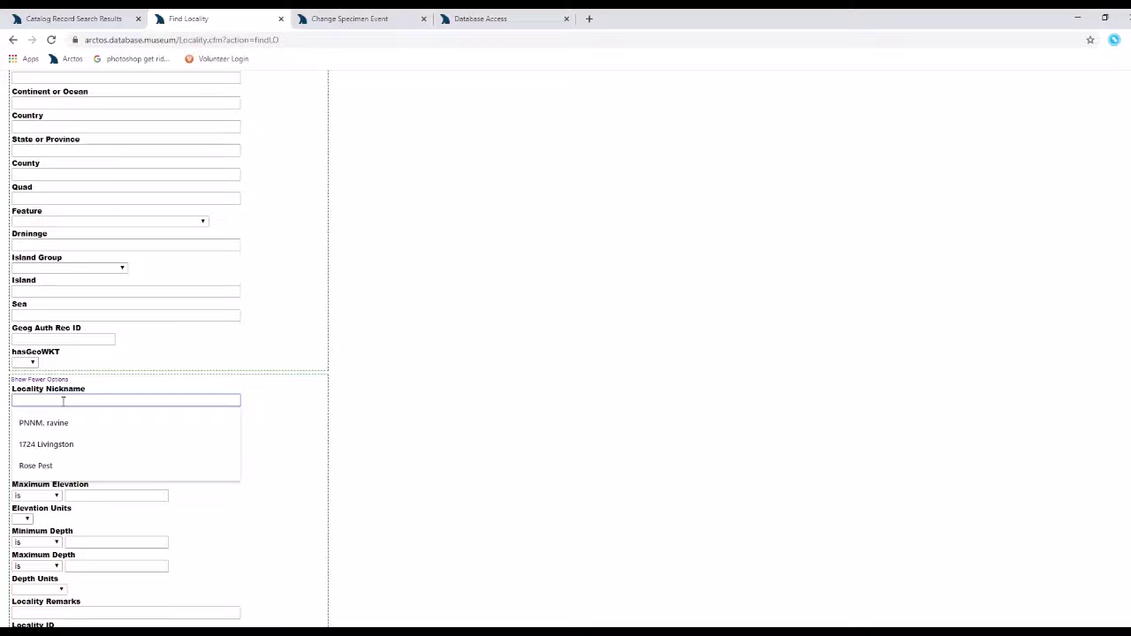
{"action": "left_click", "coordinate": [64, 422]}
{"action": "key", "text": "Return"}
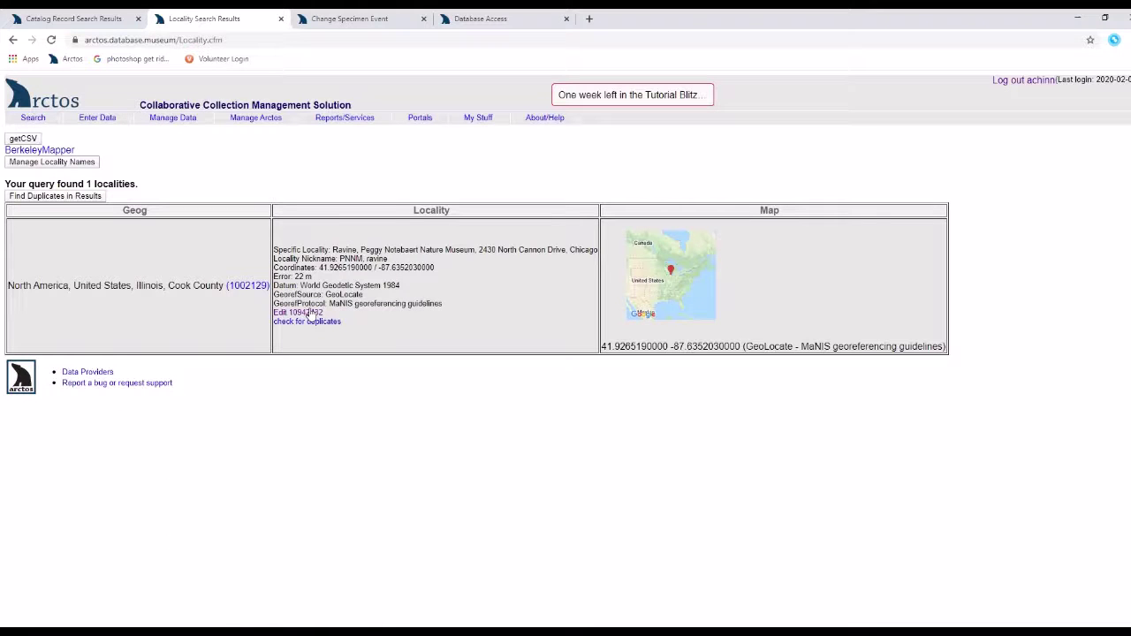
{"action": "left_click", "coordinate": [309, 314]}
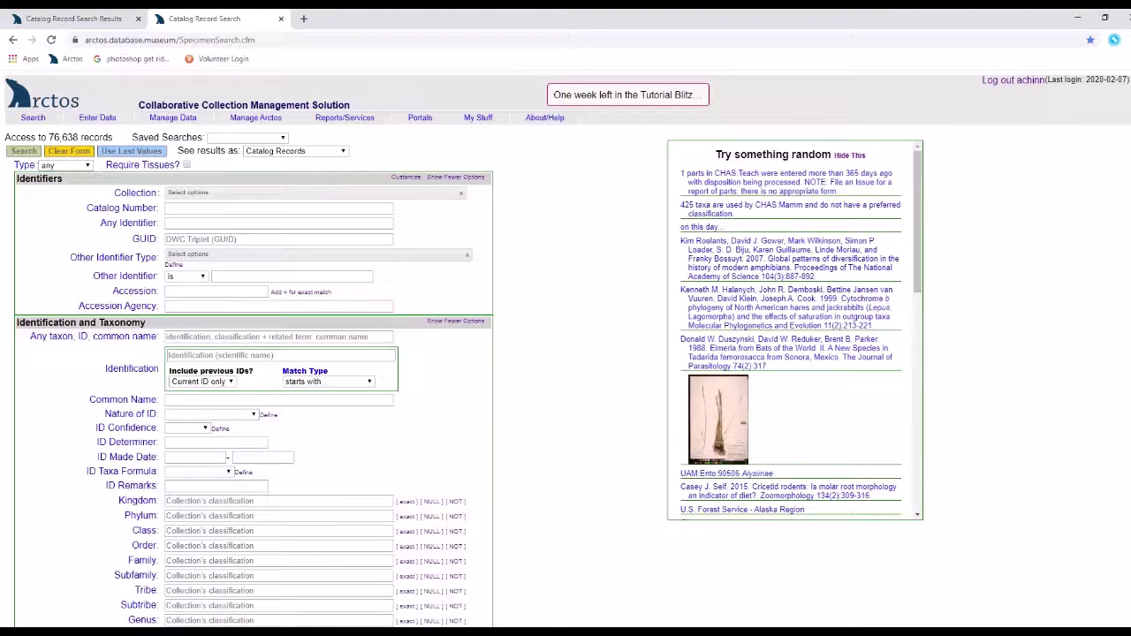
Step: Search the catalog records for catalog number "2019.7.%"
{"action": "mouse_move", "coordinate": [258, 119]}
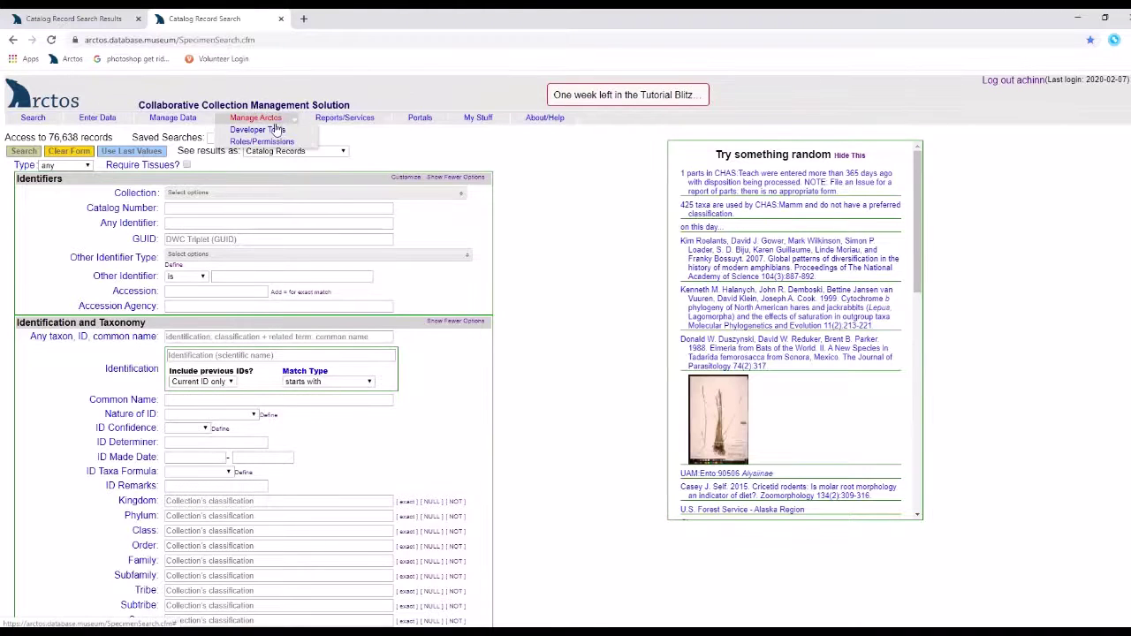
{"action": "left_click", "coordinate": [215, 208]}
{"action": "type", "text": "20"}
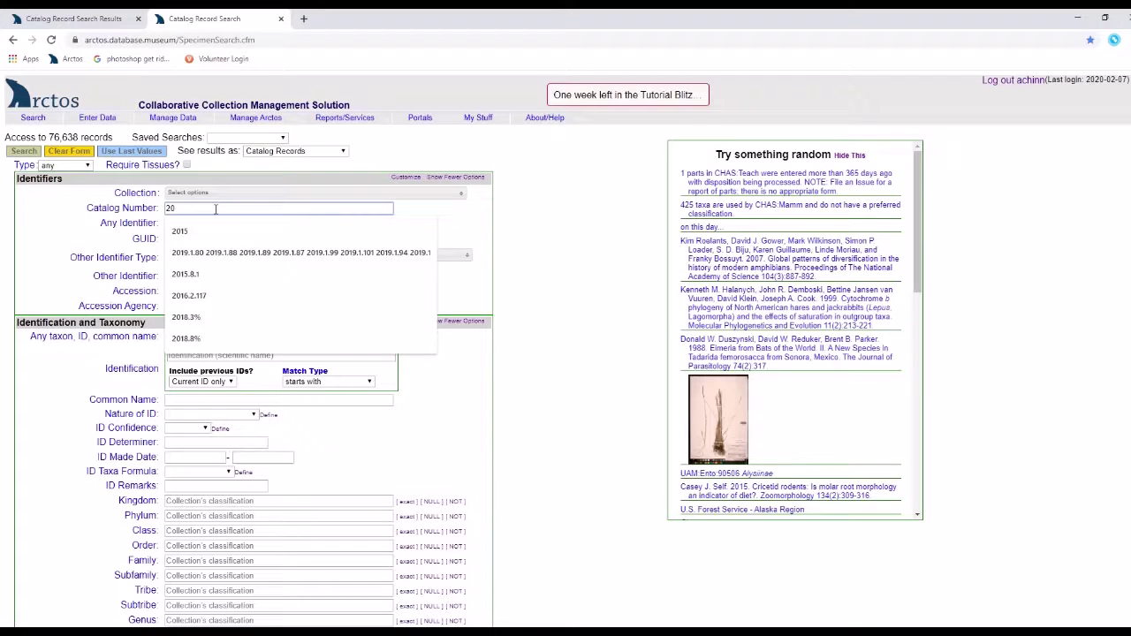
{"action": "type", "text": "19"}
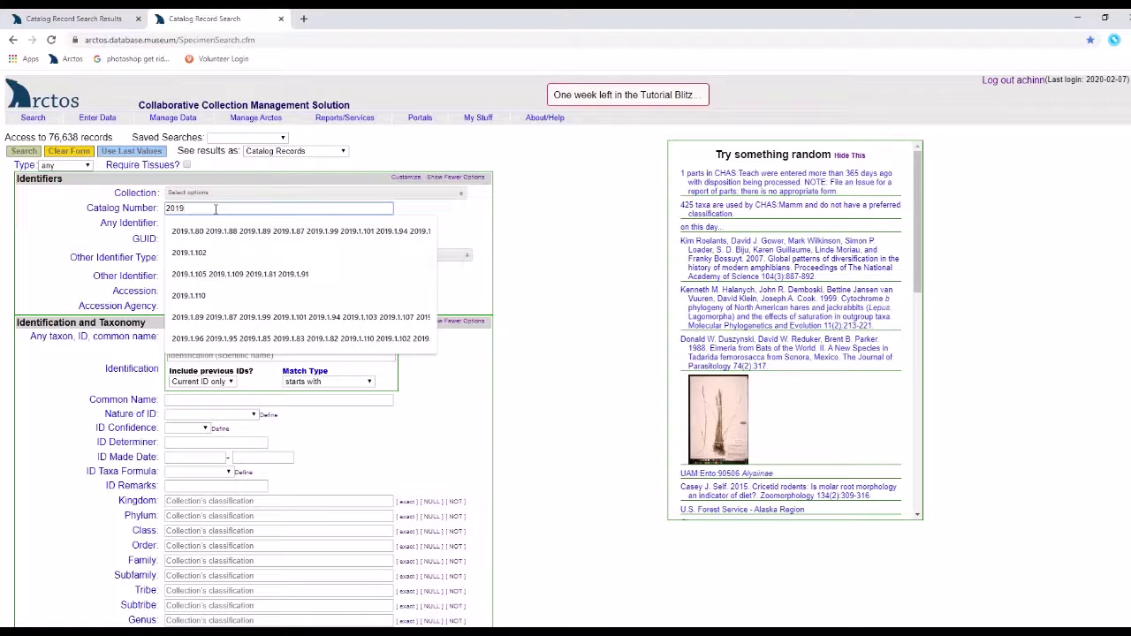
{"action": "type", "text": ".7."}
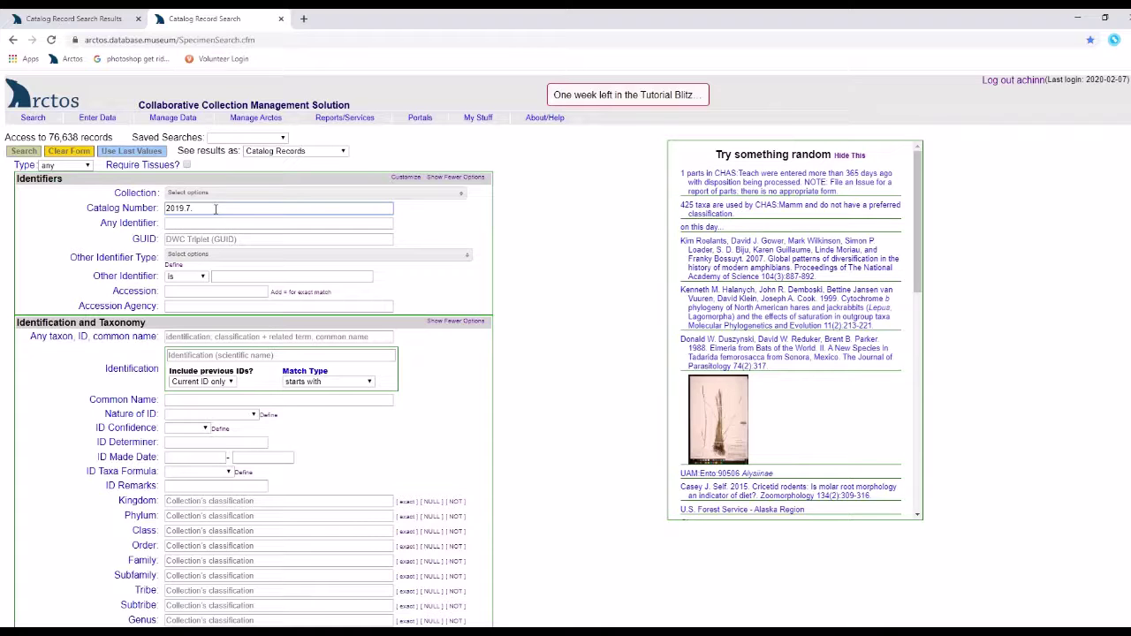
{"action": "type", "text": "%"}
{"action": "key", "text": "Return"}
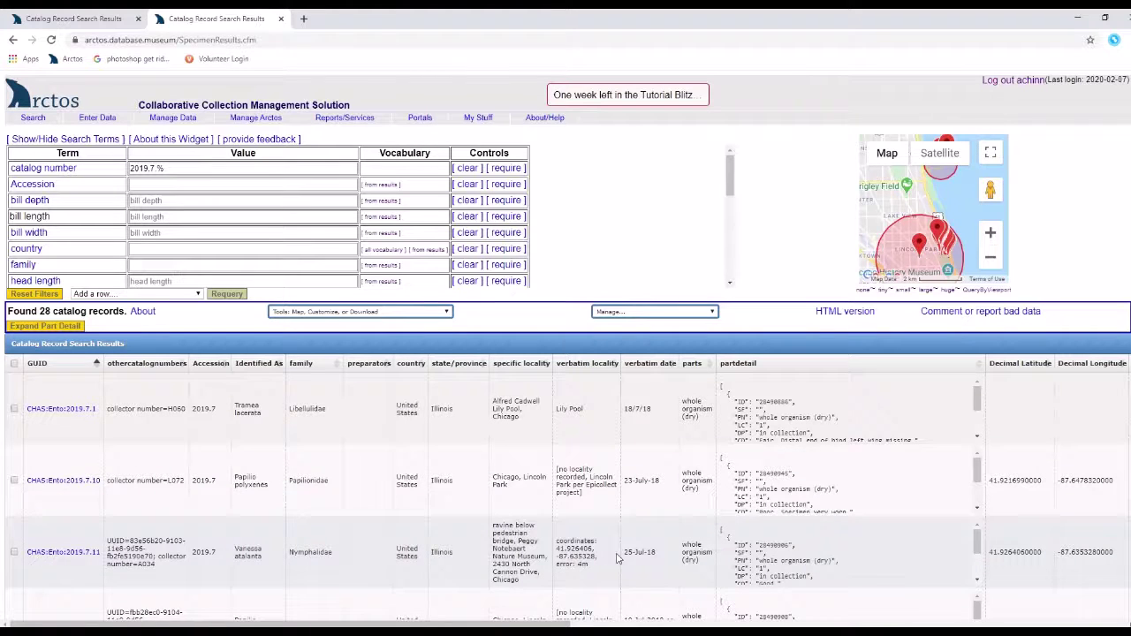
Step: Open the Name/un-name Localities form for the localities of the found catalog records
{"action": "left_click", "coordinate": [626, 315]}
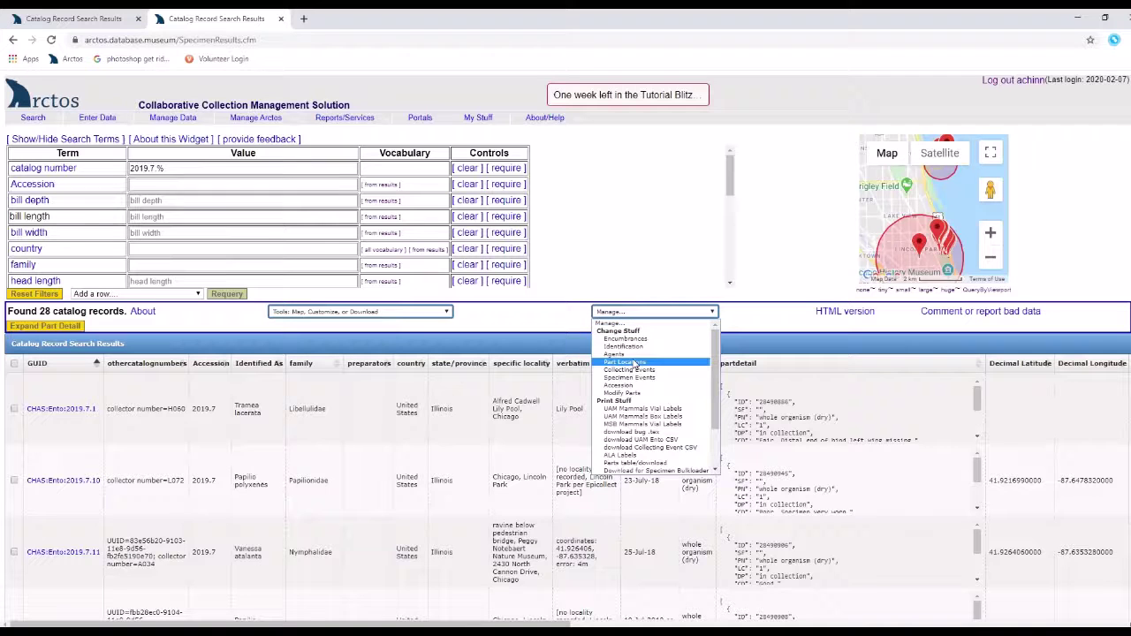
{"action": "scroll", "coordinate": [636, 366], "scroll_direction": "down", "scroll_amount": 2}
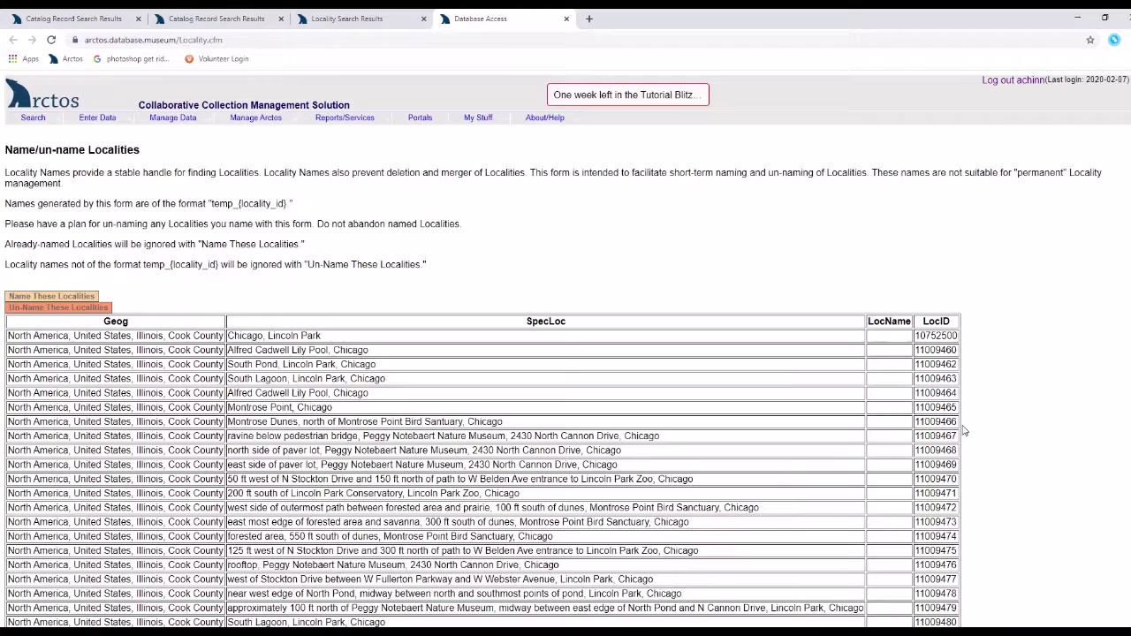
Step: Give all the listed localities temporary names in bulk, and remove these temporary names from them again
{"action": "scroll", "coordinate": [575, 330], "scroll_direction": "down", "scroll_amount": 1}
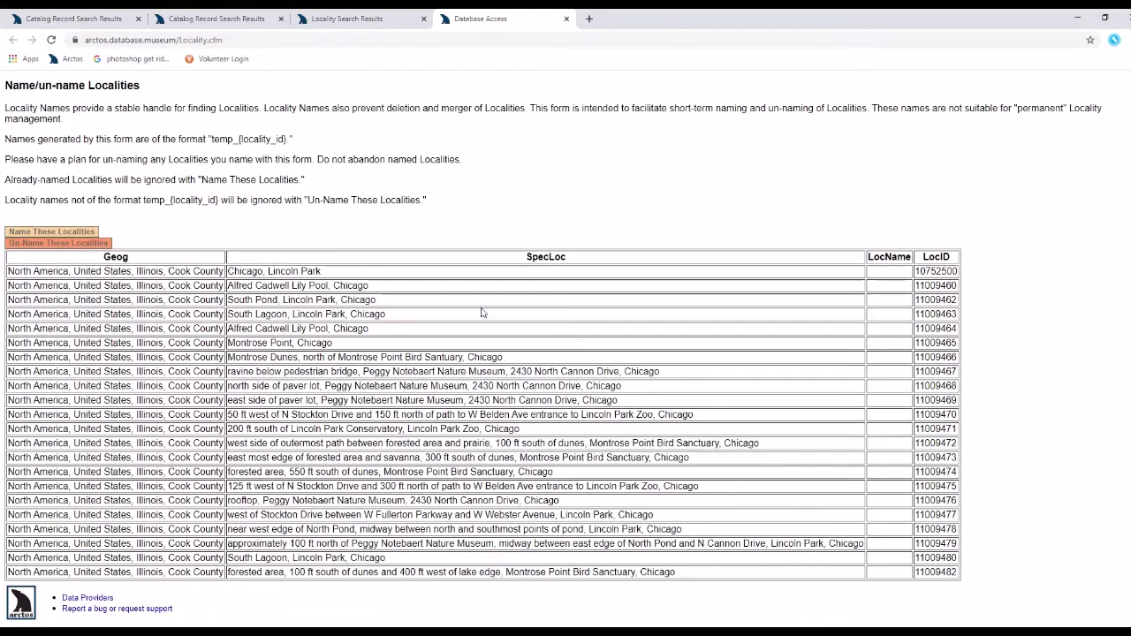
{"action": "left_click", "coordinate": [51, 231]}
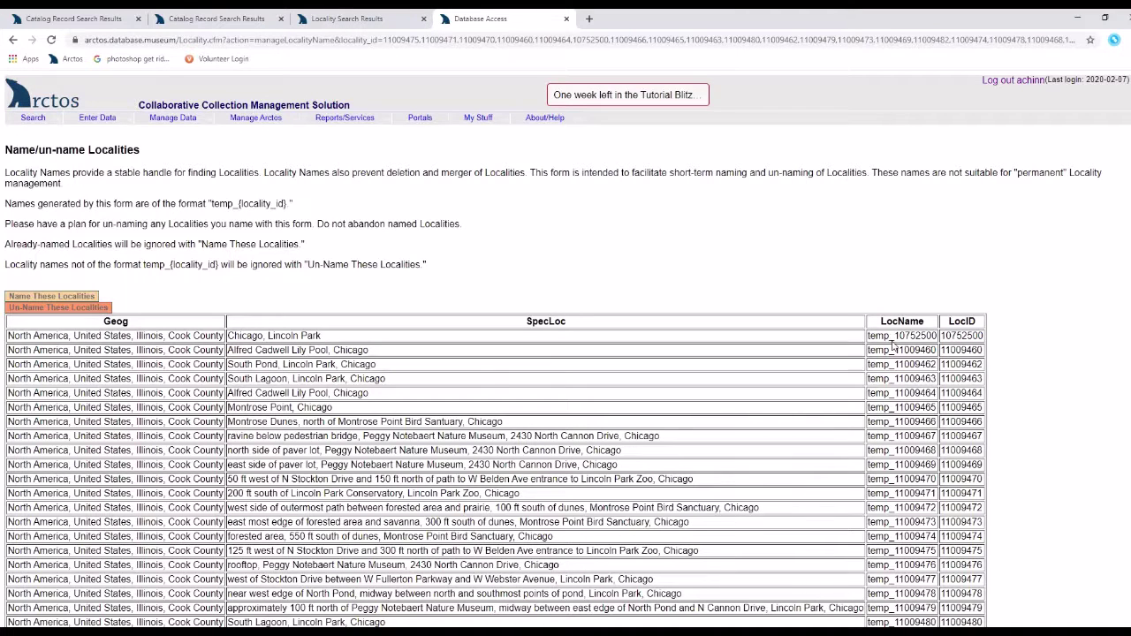
{"action": "scroll", "coordinate": [895, 343], "scroll_direction": "down", "scroll_amount": 1}
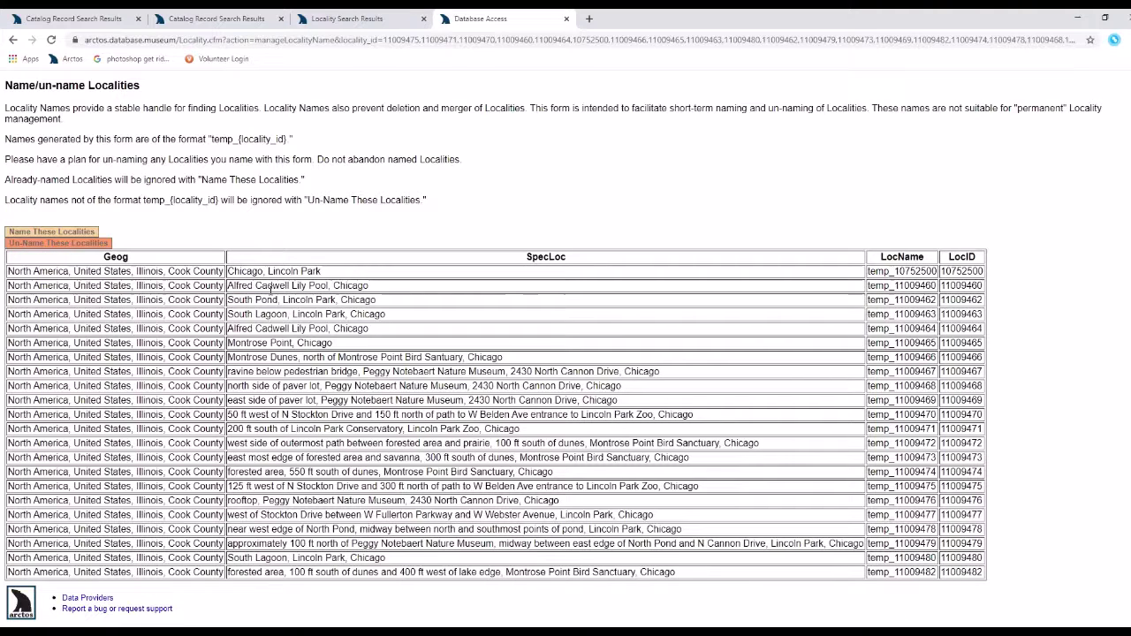
{"action": "left_click", "coordinate": [51, 244]}
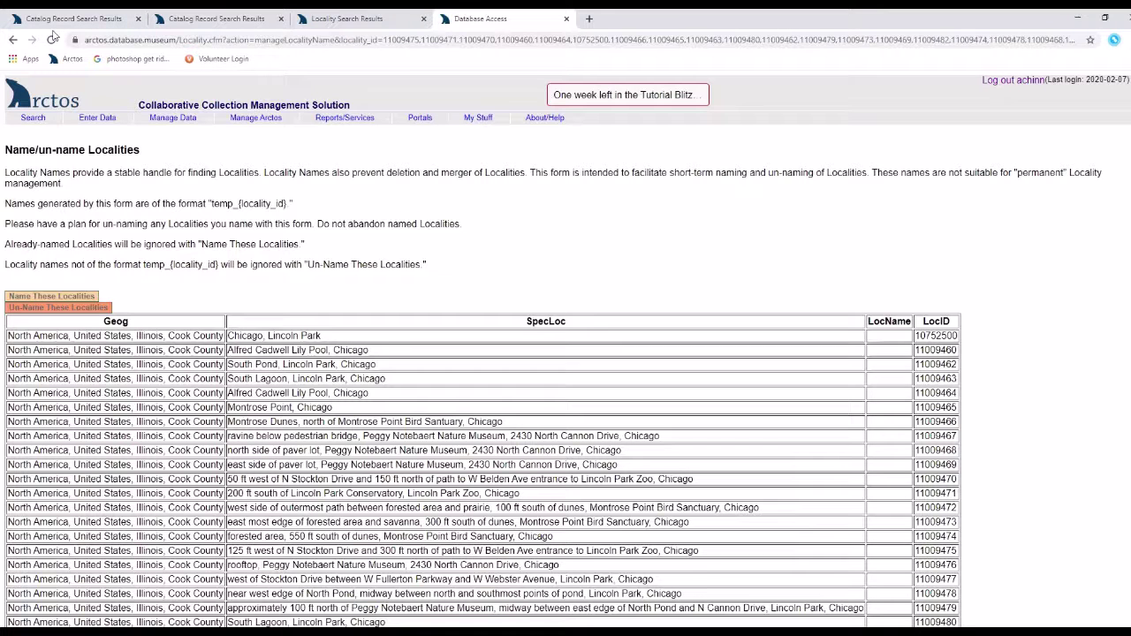
Step: Close the locality pages and open the Name/un-name Events form for the collecting events of the found catalog records
{"action": "left_click", "coordinate": [567, 18]}
{"action": "left_click", "coordinate": [423, 18]}
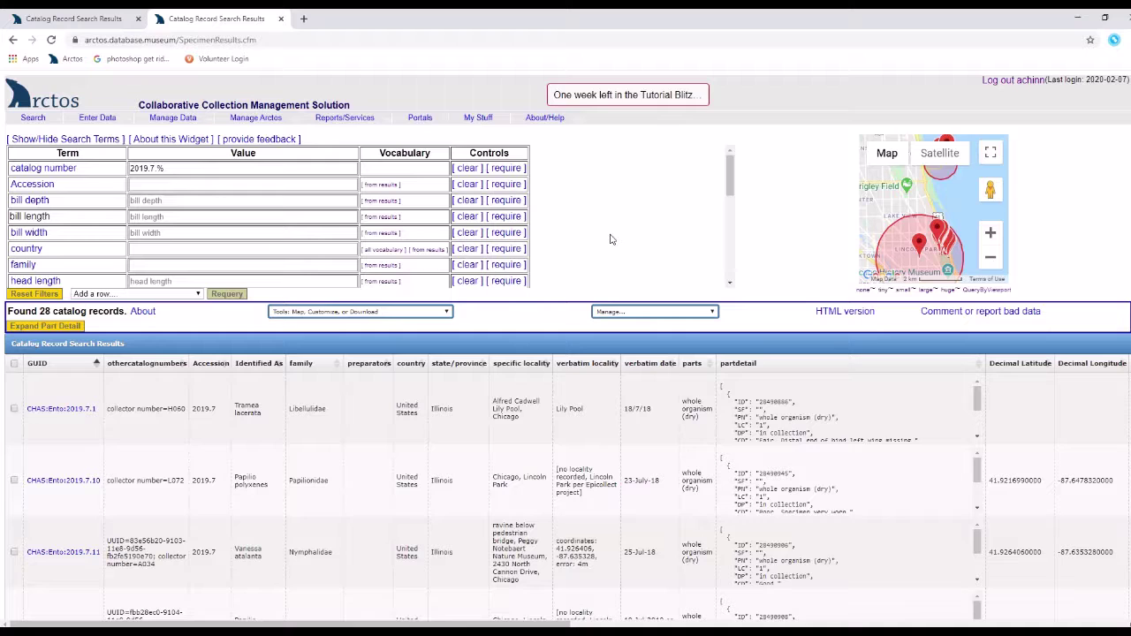
{"action": "left_click", "coordinate": [648, 313]}
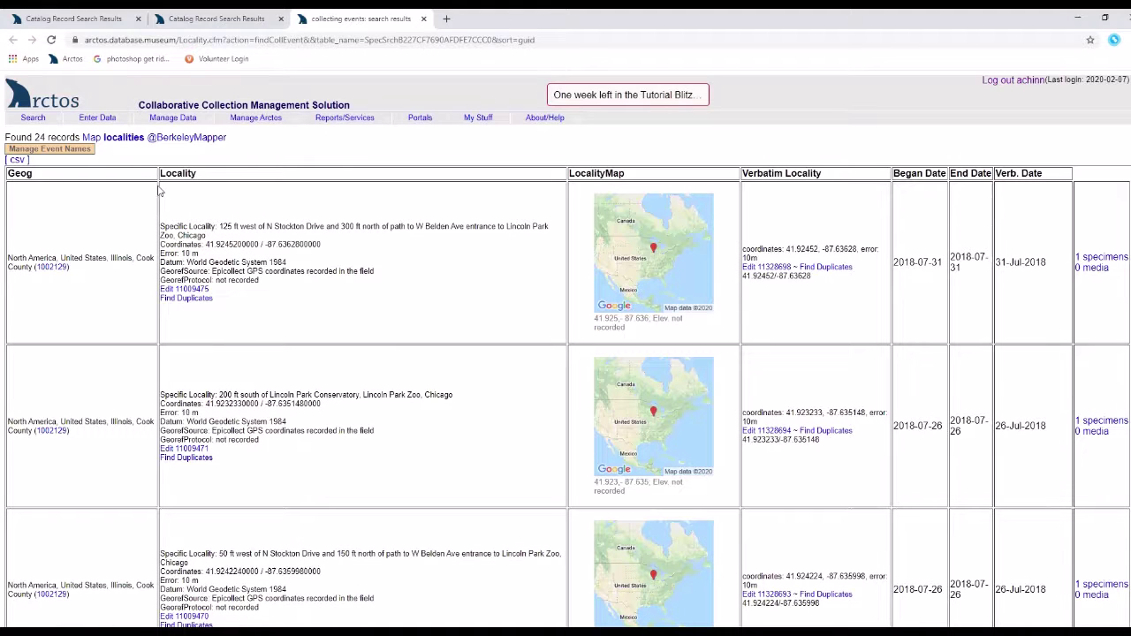
{"action": "left_click", "coordinate": [60, 150]}
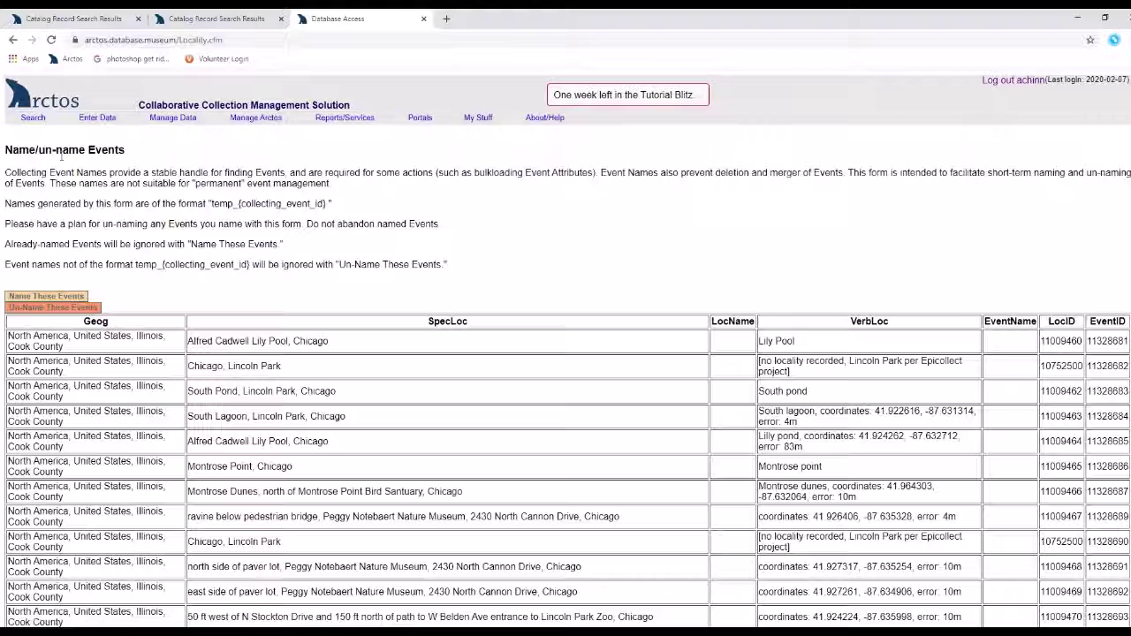
Step: Assign temporary names to all the listed collecting events in bulk, and un-name the same events again
{"action": "left_click", "coordinate": [73, 298]}
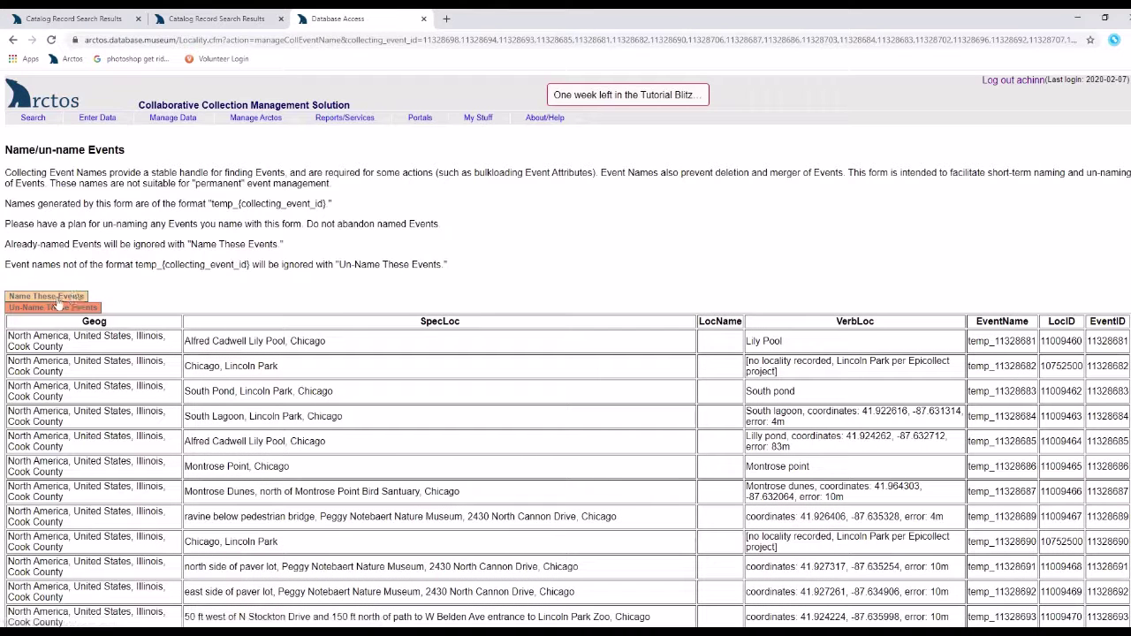
{"action": "left_click", "coordinate": [57, 307]}
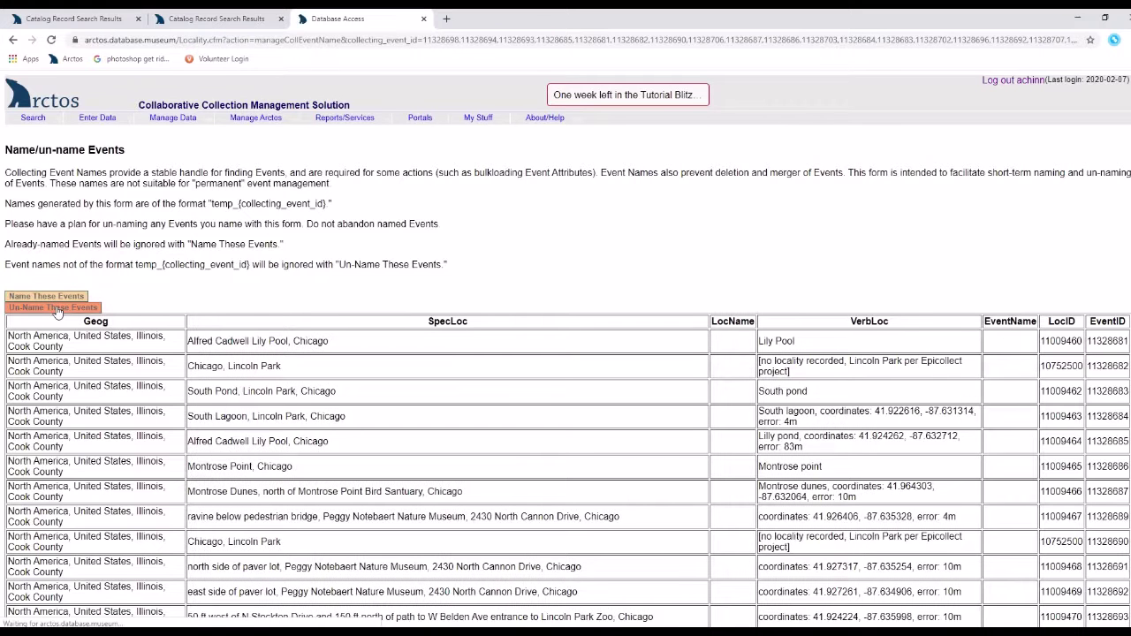